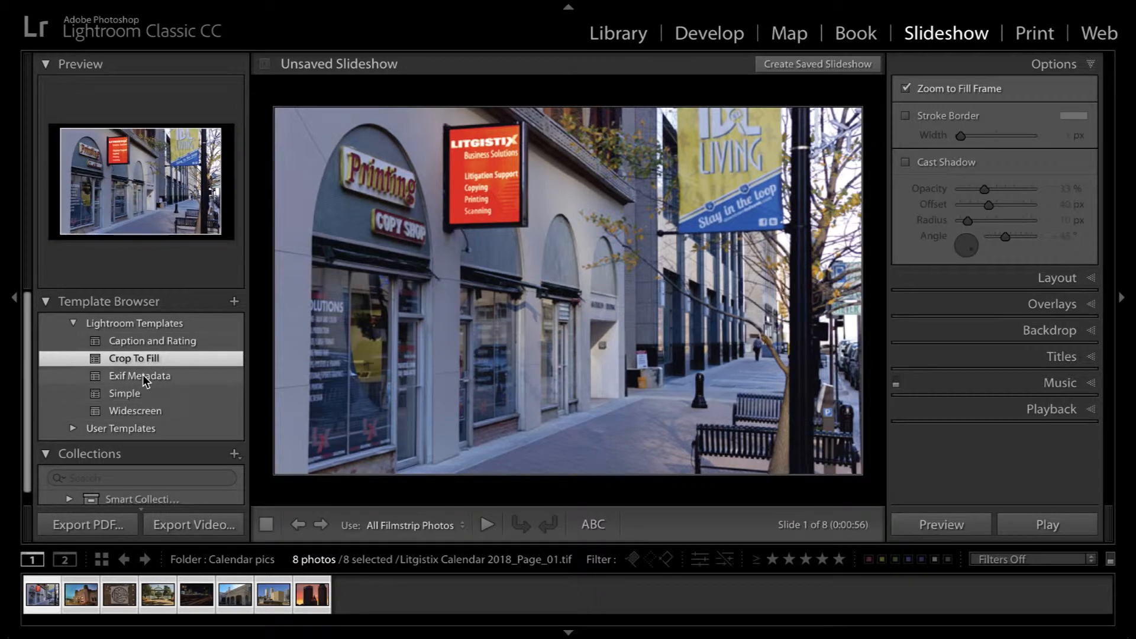
# Try the Exif Metadata, Simple and Widescreen slideshow templates, and go back to the Crop To Fill template.
pyautogui.click(143, 374)
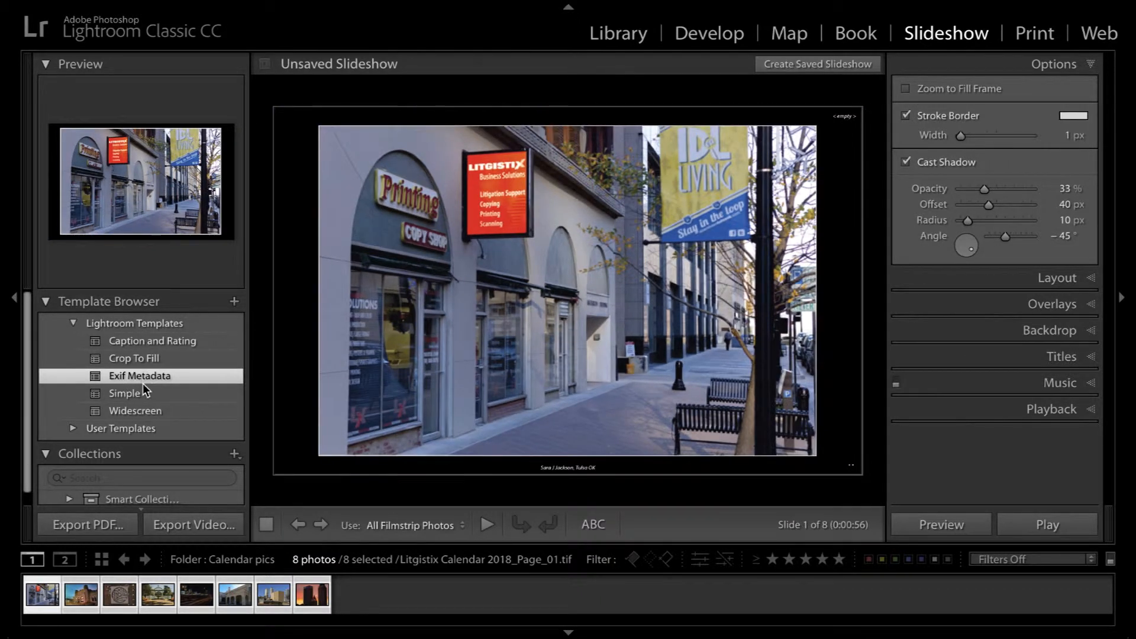
pyautogui.click(143, 394)
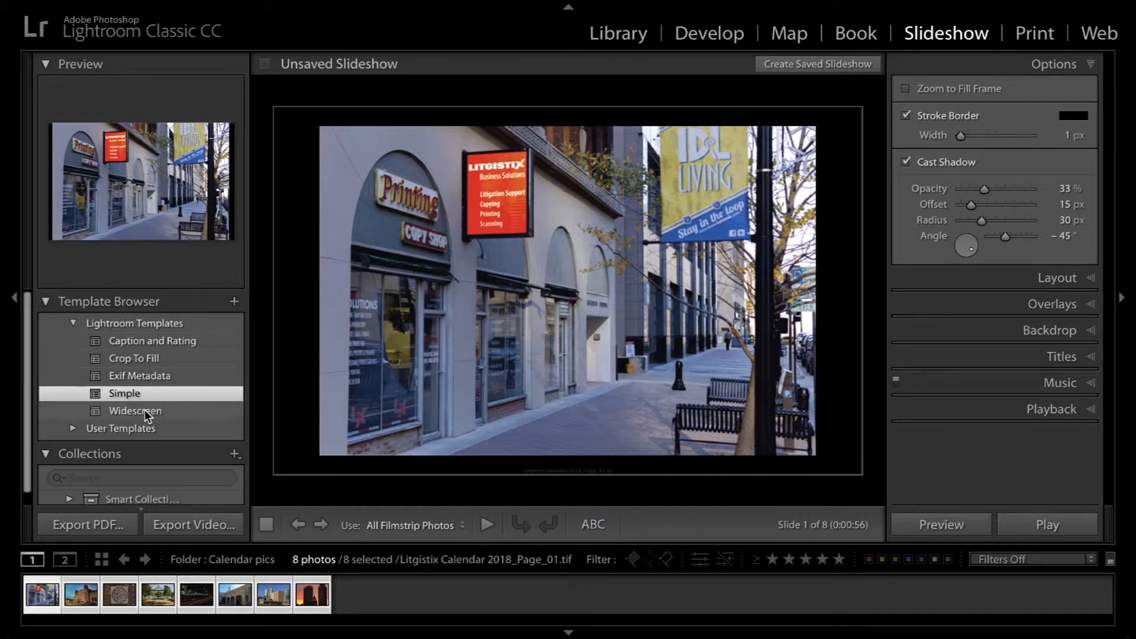
pyautogui.click(146, 413)
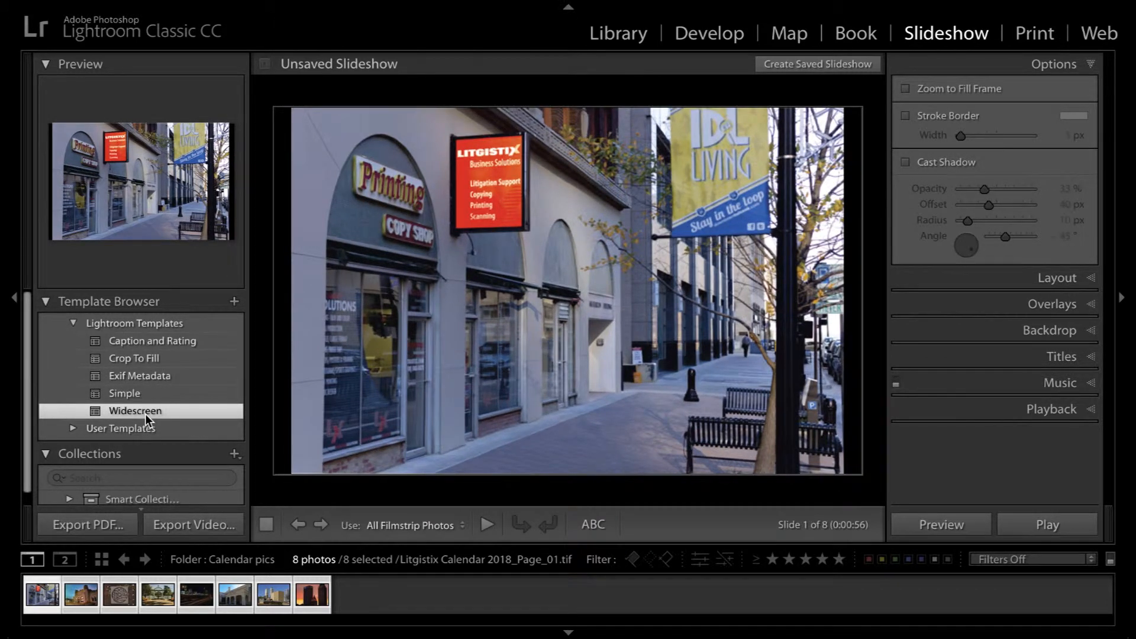
pyautogui.click(156, 358)
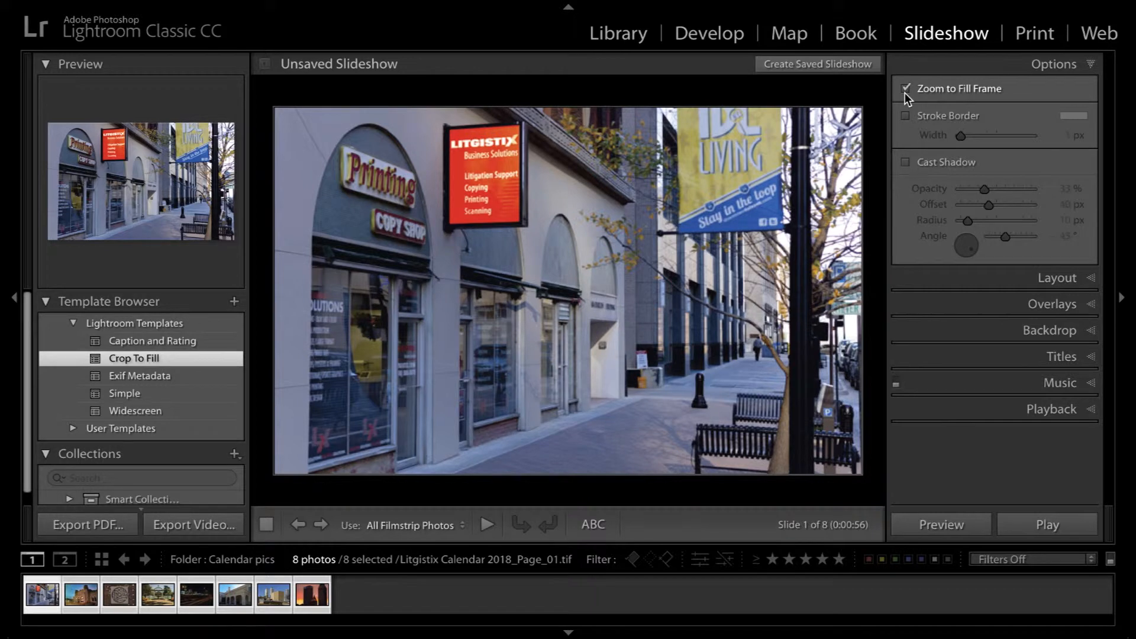
# Add a 4 px stroke border to the slides, and try the cast shadow but leave it off.
pyautogui.click(906, 116)
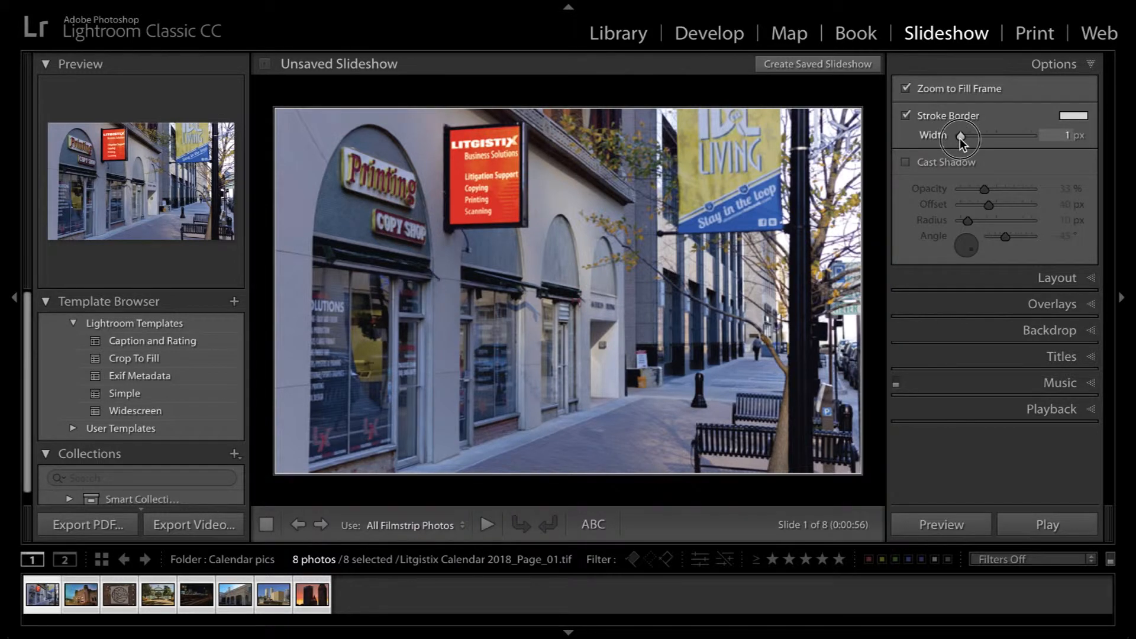
pyautogui.moveTo(962, 138); pyautogui.dragTo(978, 139)
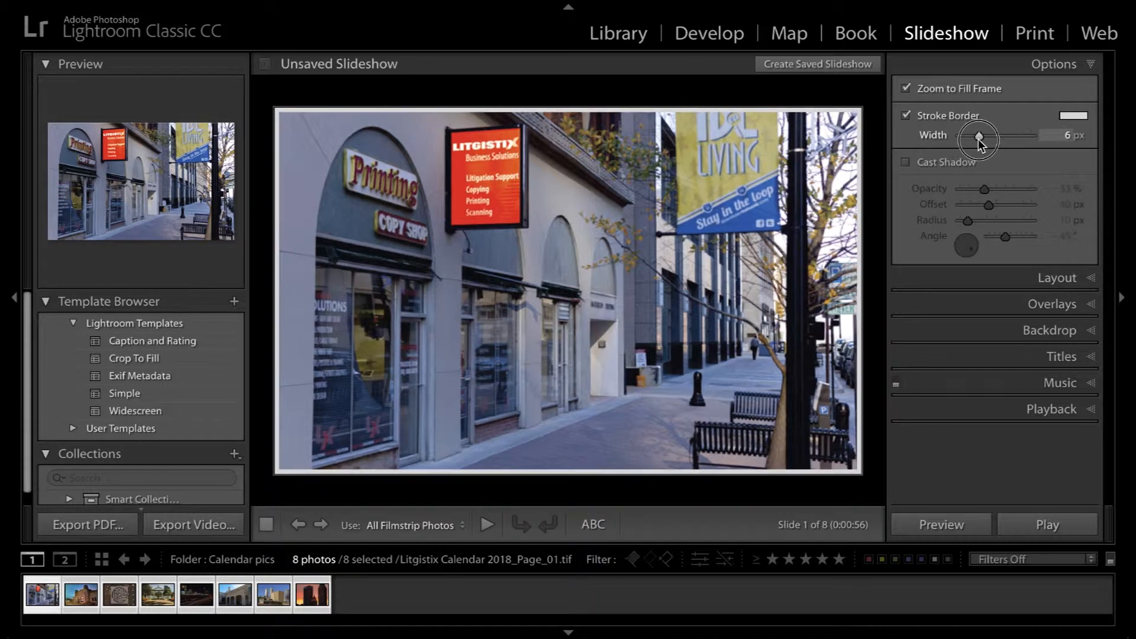
pyautogui.moveTo(979, 140); pyautogui.dragTo(973, 140)
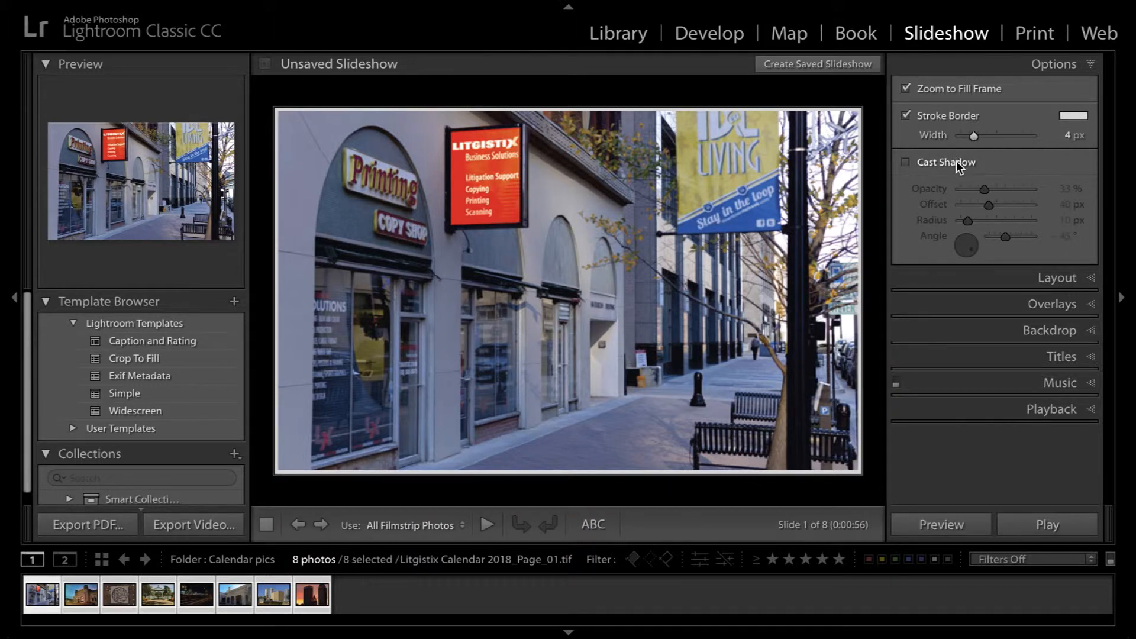
pyautogui.click(905, 161)
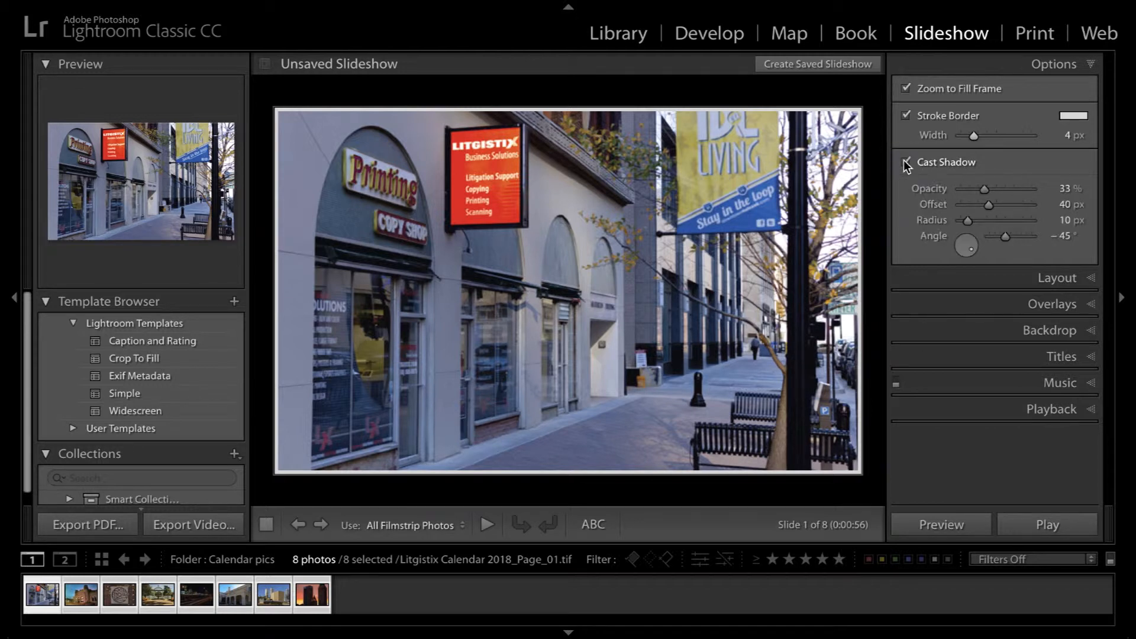
pyautogui.click(905, 163)
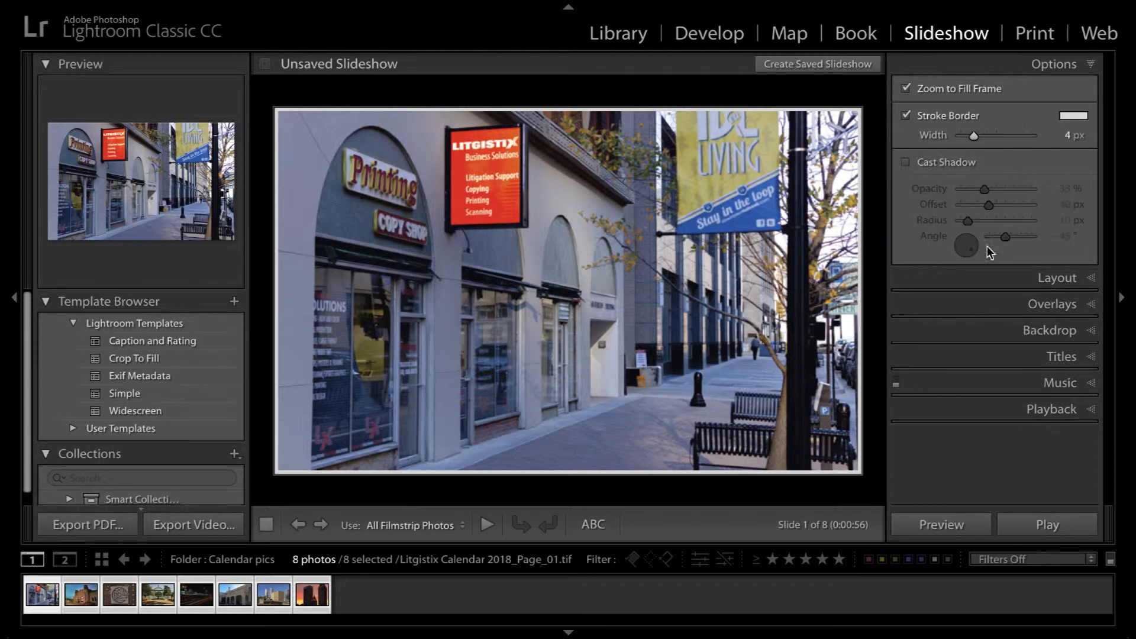
# Review the slideshow's layout, overlays, backdrop, titles and music settings without changing them.
pyautogui.click(1009, 276)
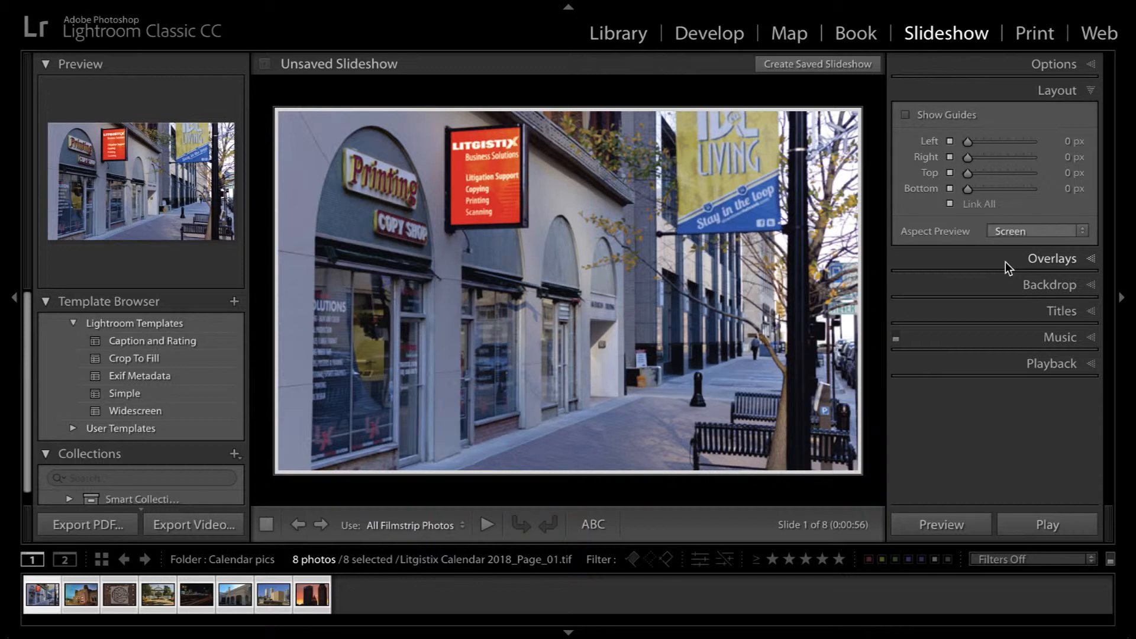
pyautogui.click(1006, 262)
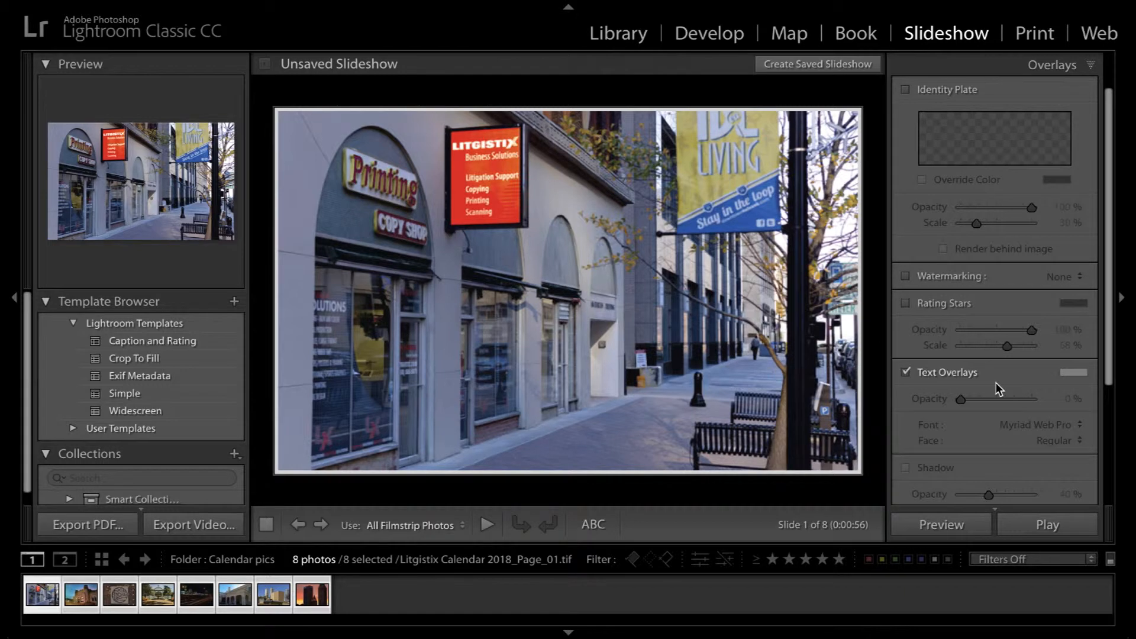
pyautogui.scroll(-3, 996, 384)
pyautogui.scroll(-3, 996, 382)
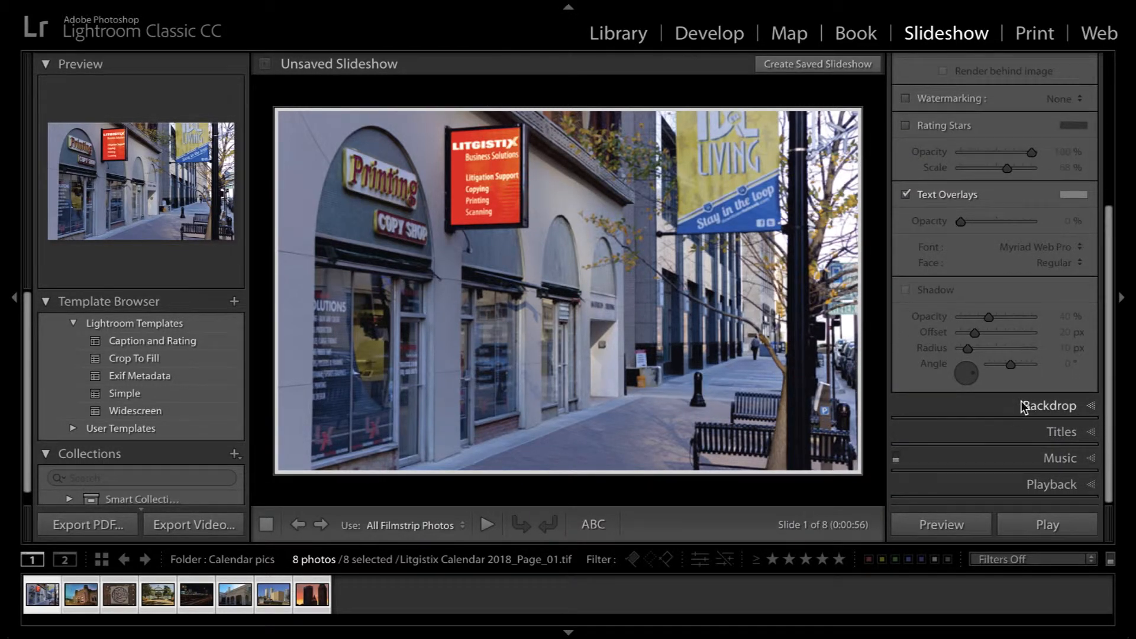
pyautogui.click(1022, 404)
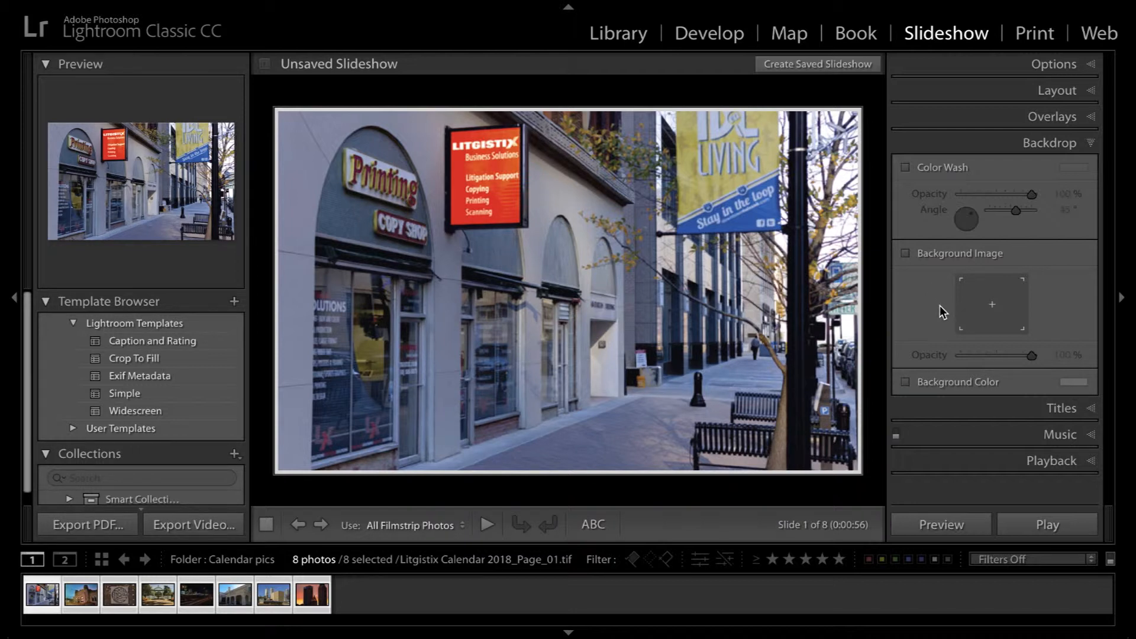
pyautogui.click(1000, 411)
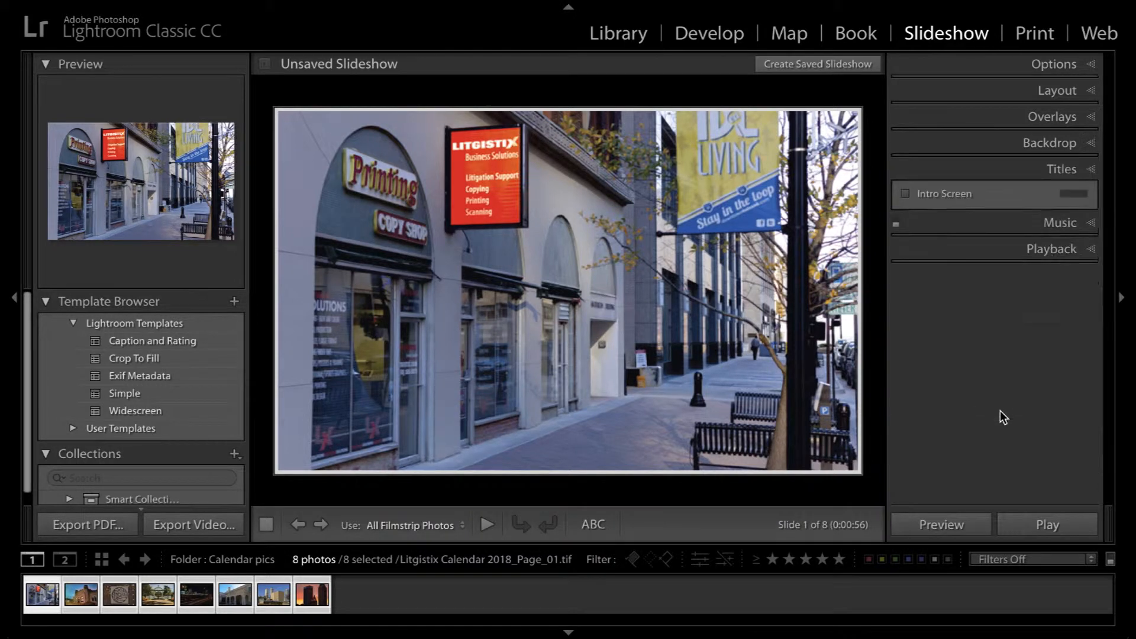
pyautogui.scroll(-2, 1000, 411)
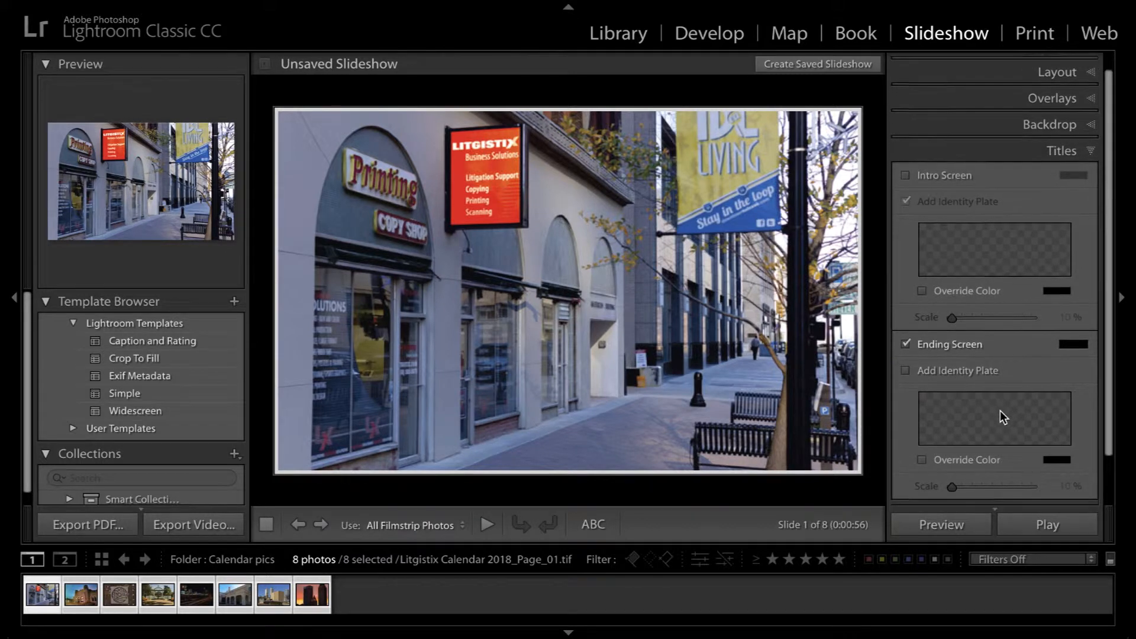
pyautogui.scroll(-2, 1001, 410)
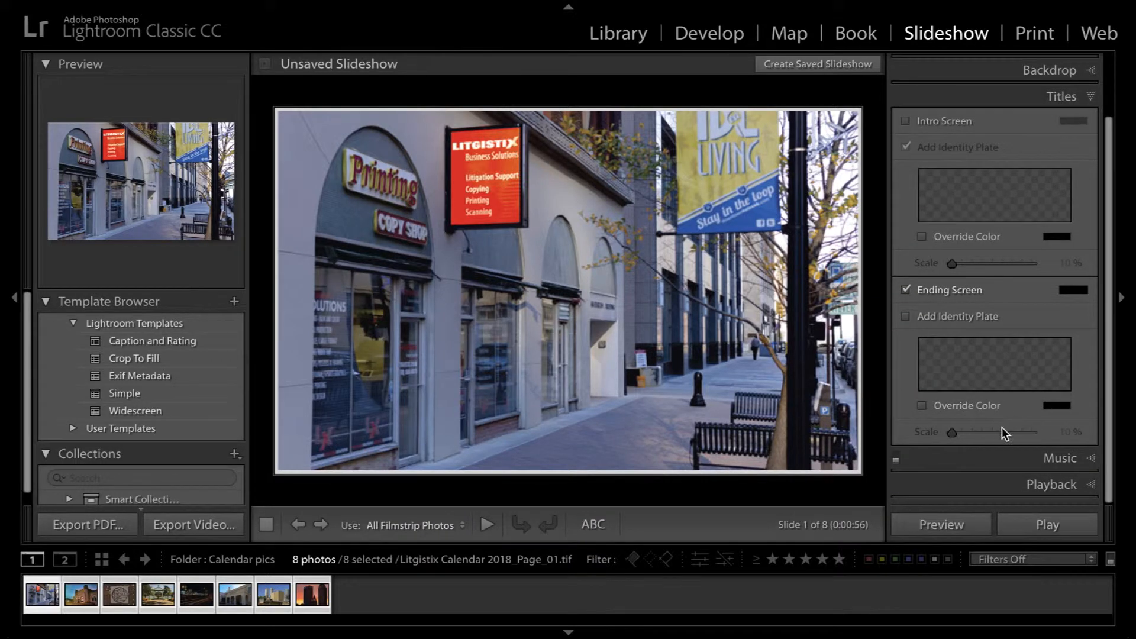
pyautogui.click(1045, 459)
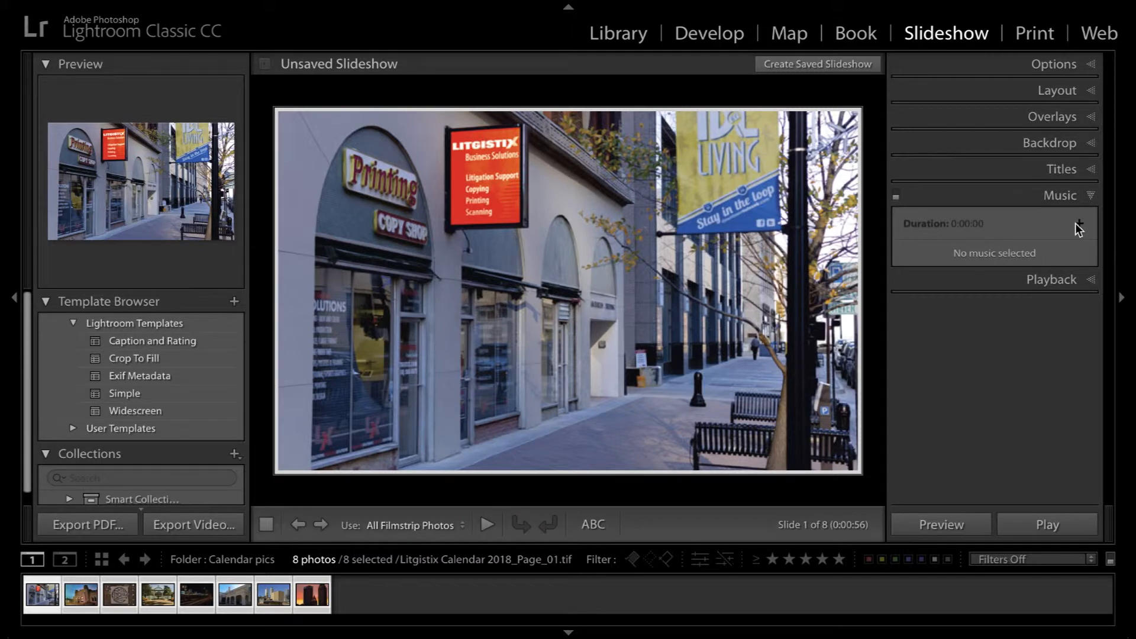
# Show the playback settings and preview the slideshow with its current slide length and crossfades.
pyautogui.click(1029, 279)
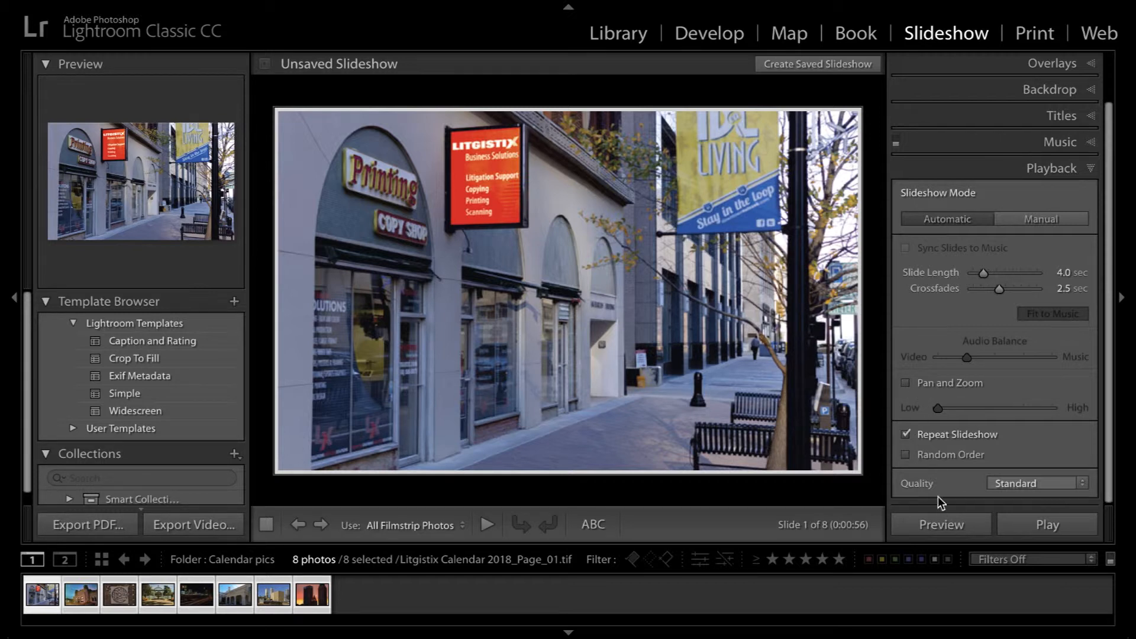
pyautogui.click(938, 521)
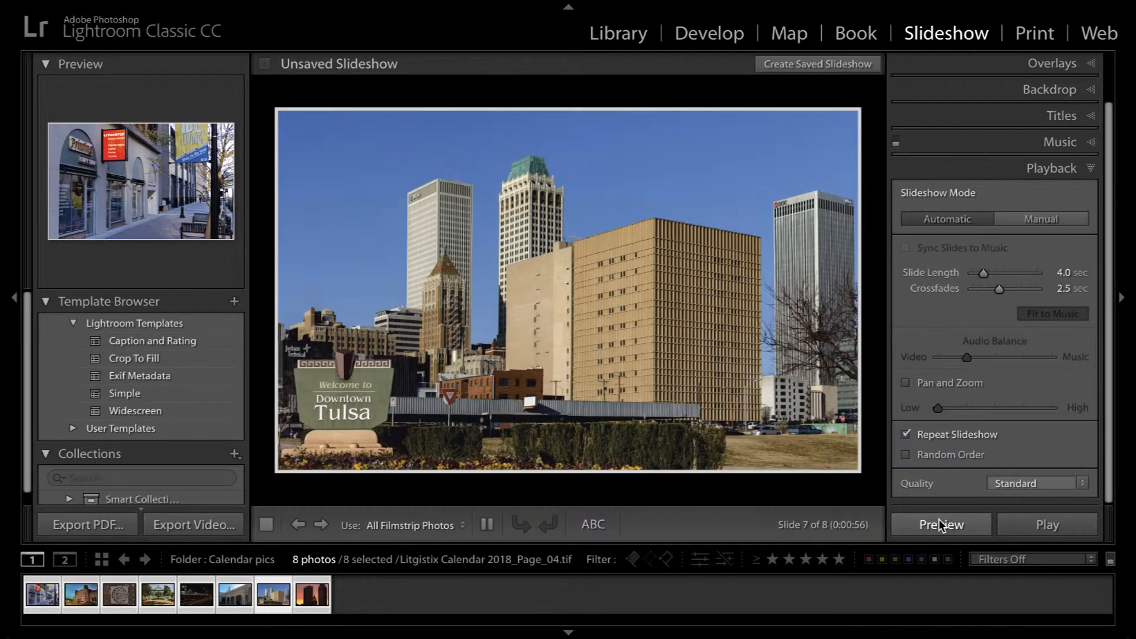
pyautogui.click(579, 497)
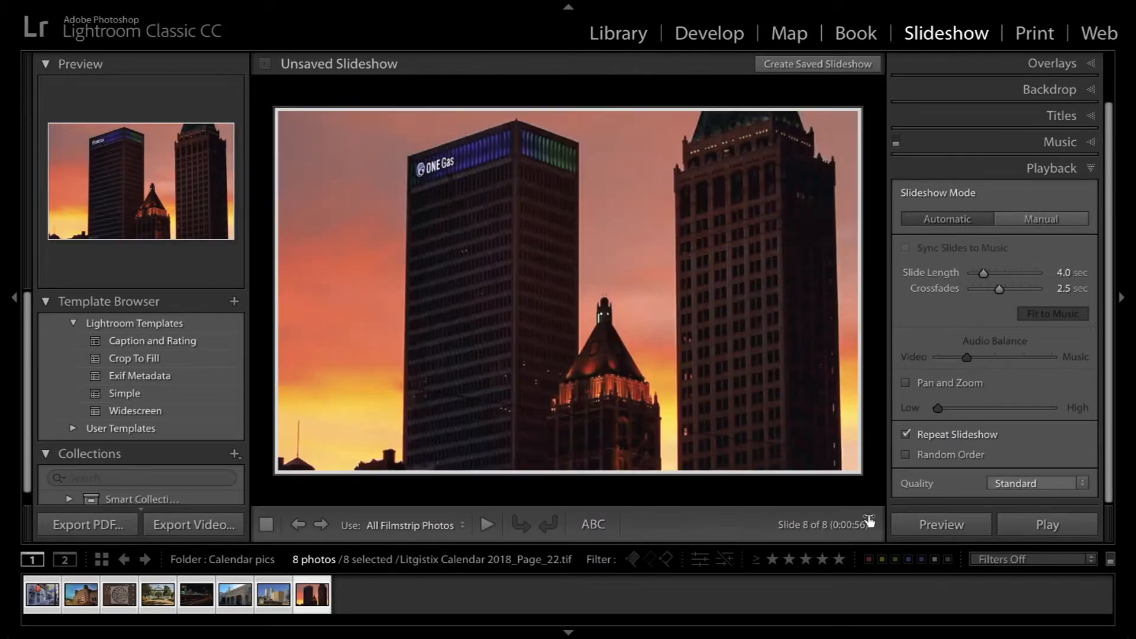
# Enable Pan and Zoom, set its amount to about a quarter of the way from Low to High, and preview the slideshow.
pyautogui.click(907, 385)
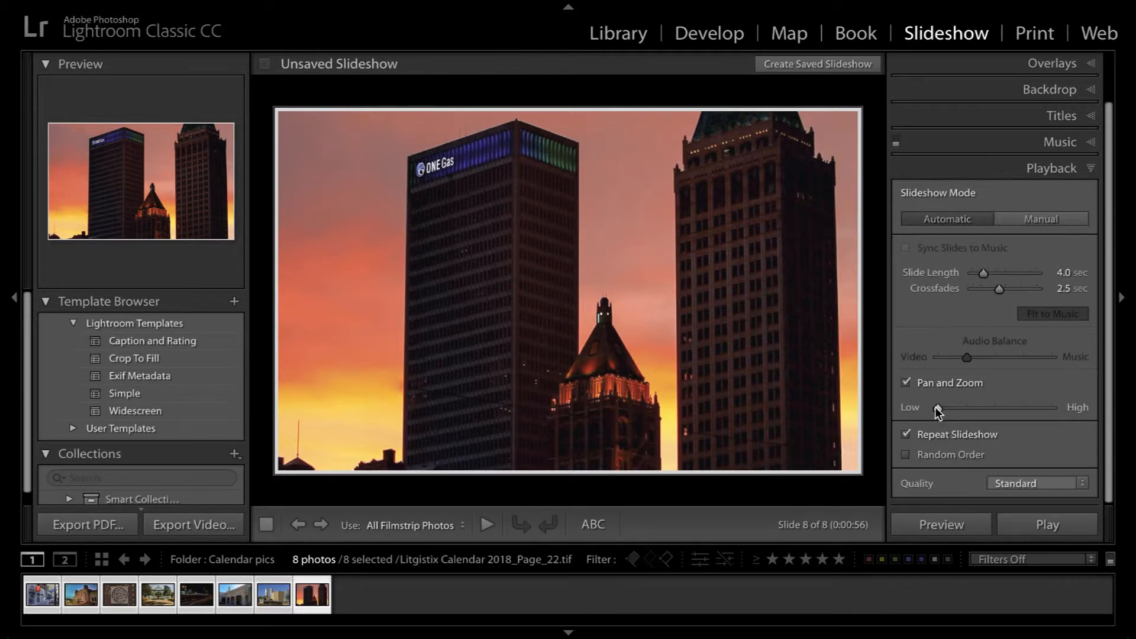
pyautogui.click(946, 522)
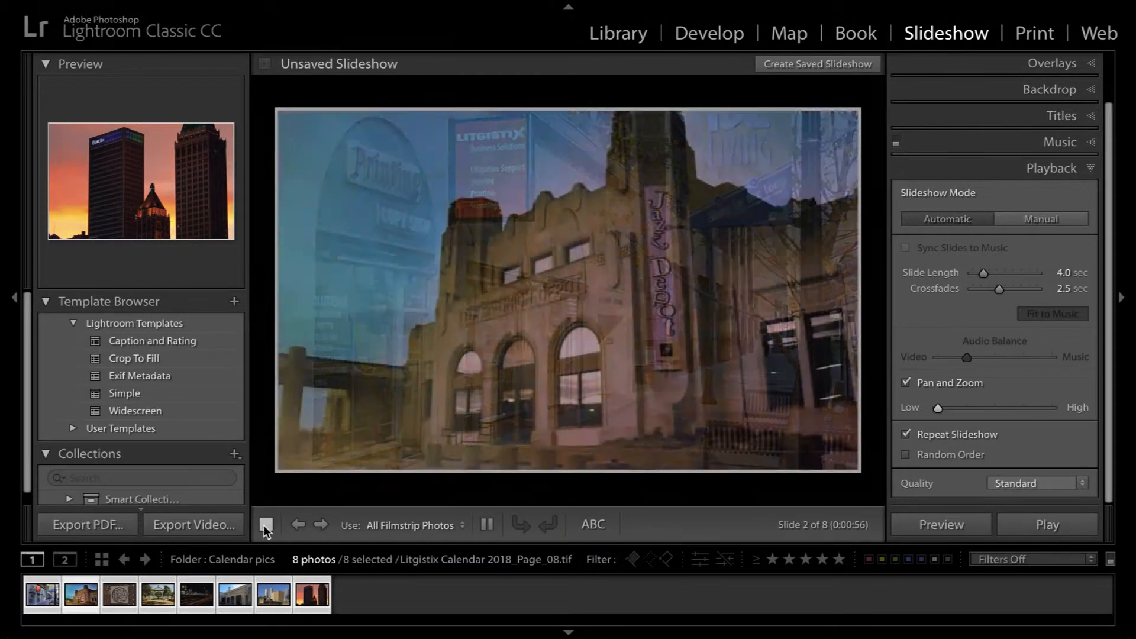
pyautogui.click(265, 526)
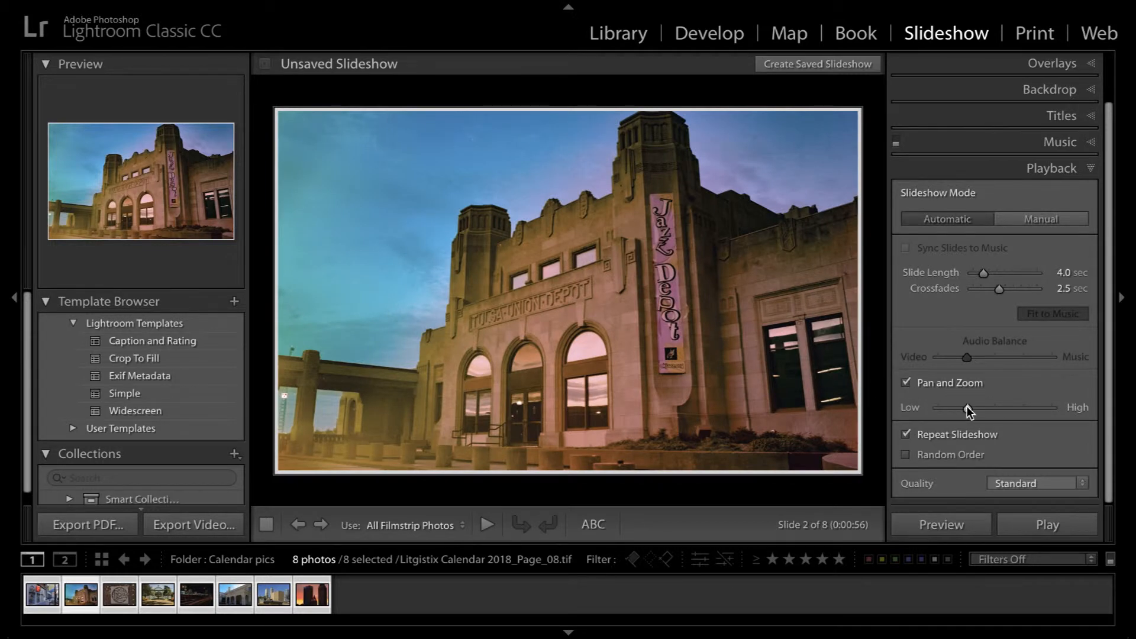
pyautogui.click(936, 524)
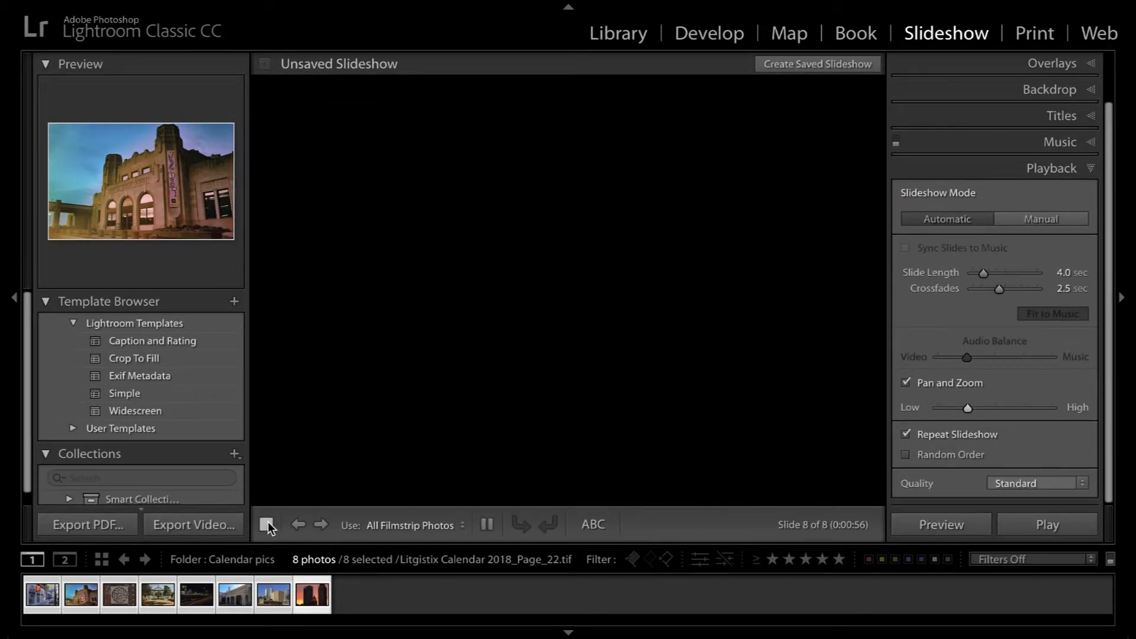
pyautogui.click(266, 525)
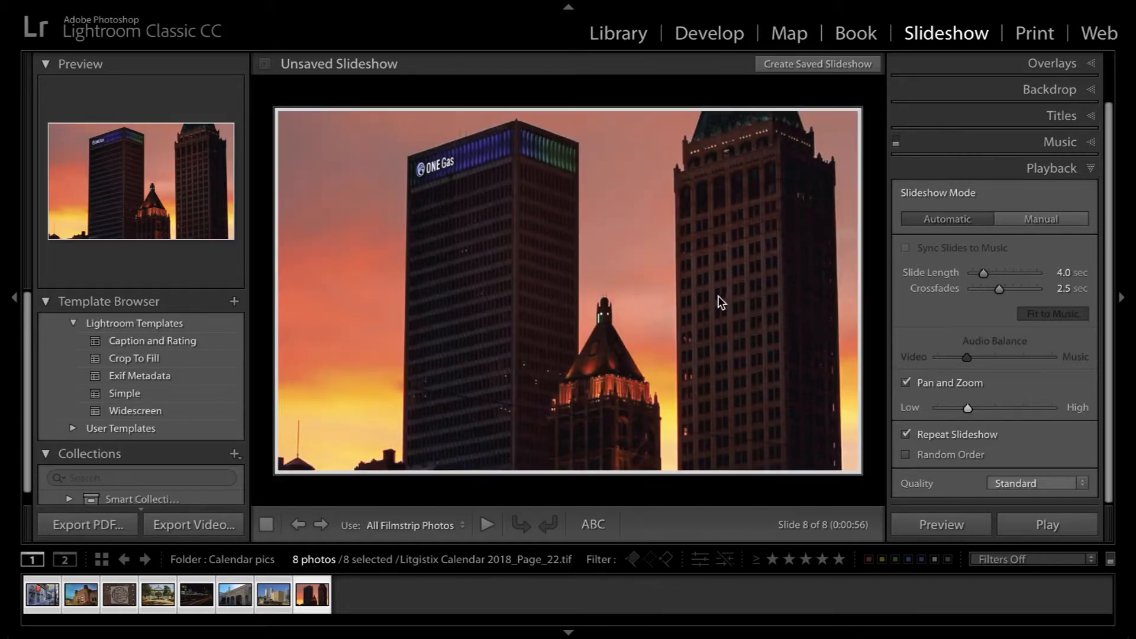
# Check the playback quality choices and keep the quality at Standard.
pyautogui.scroll(-1, 1000, 364)
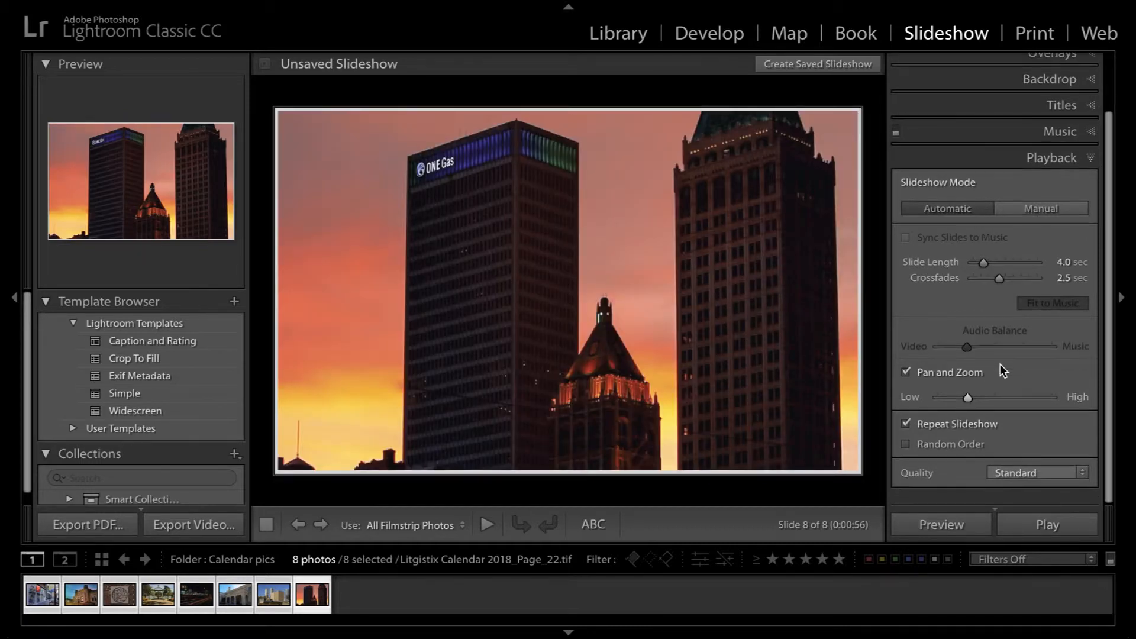
pyautogui.scroll(1, 1000, 364)
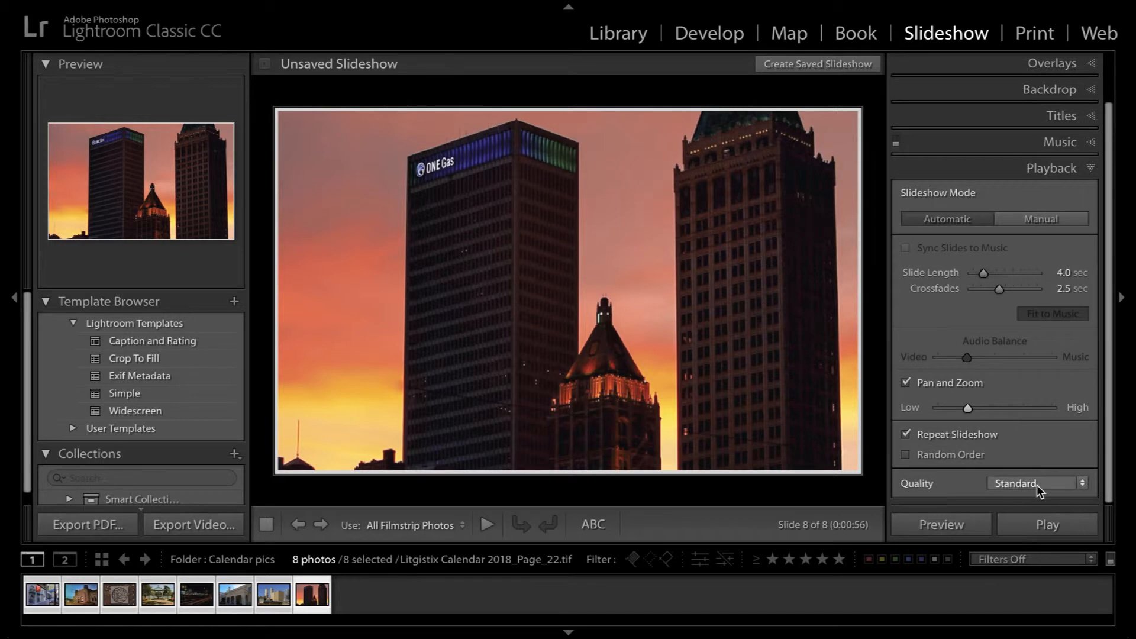
pyautogui.click(1037, 485)
pyautogui.click(1036, 481)
# Export the slideshow to the Desktop as a video named Demo Slideshow, checking the available video presets.
pyautogui.click(187, 525)
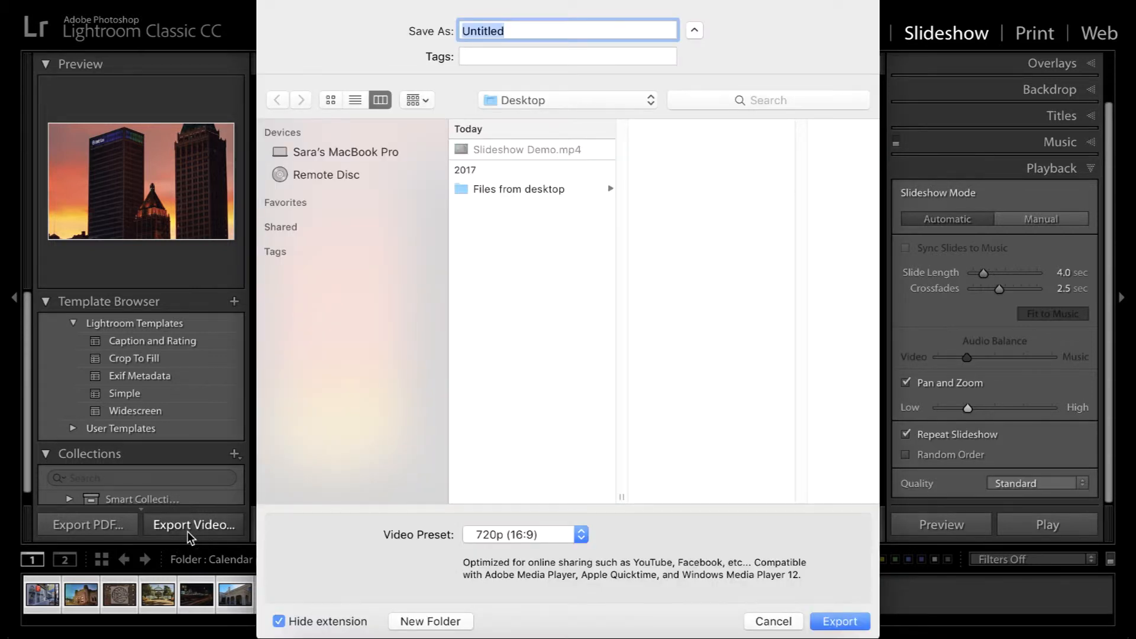
pyautogui.write('Demo Slidesh')
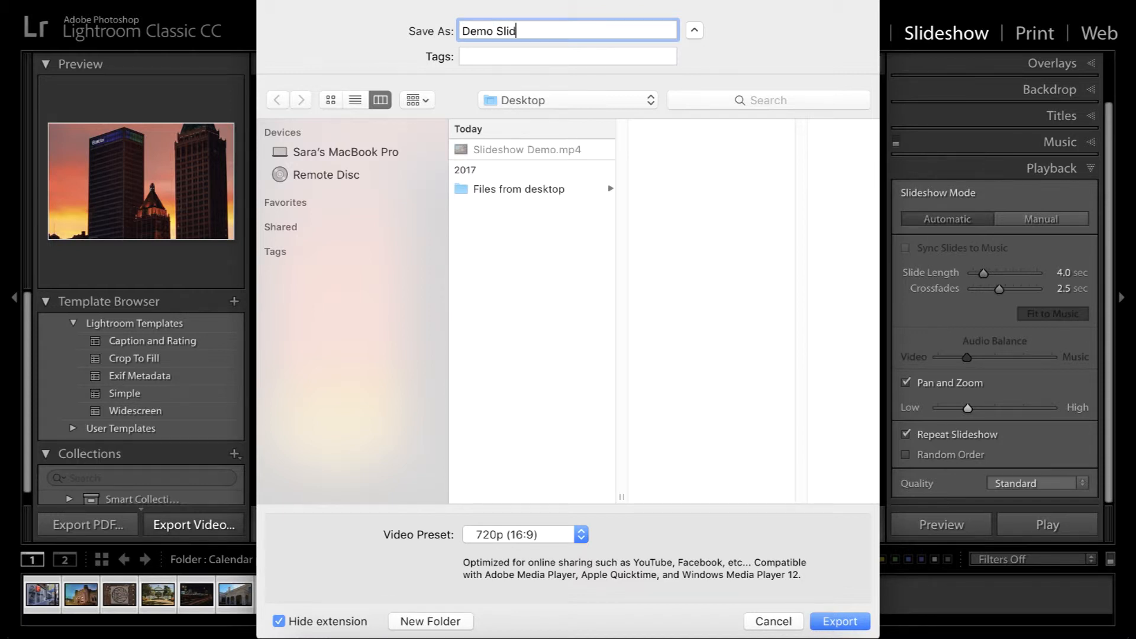
pyautogui.write('ow')
pyautogui.click(561, 530)
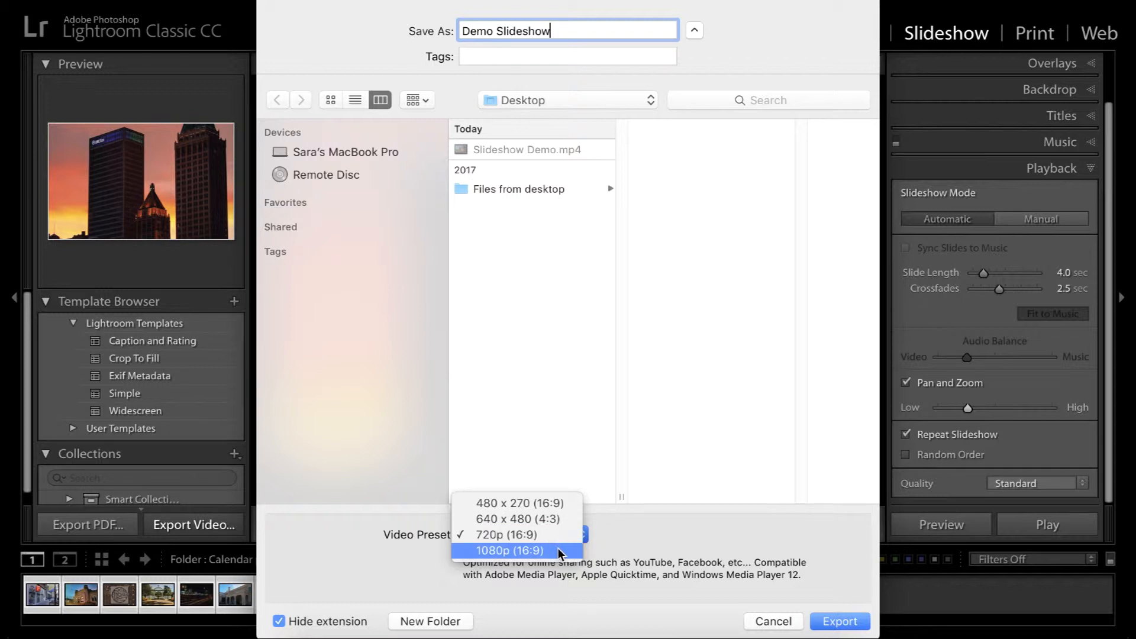
pyautogui.click(850, 623)
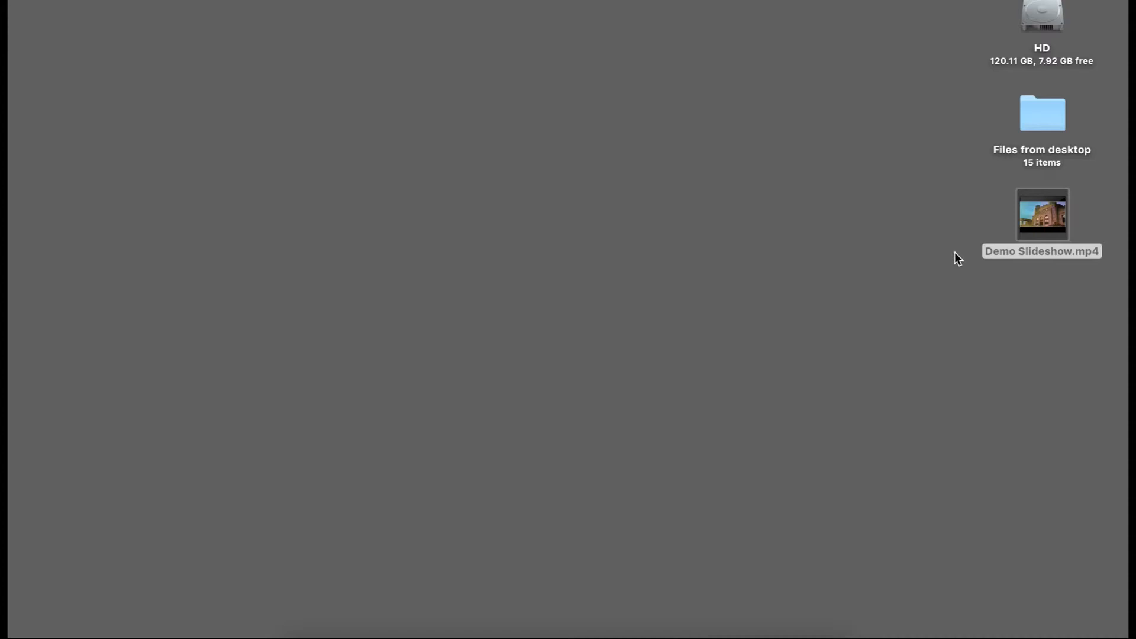
# Open the exported Demo Slideshow.mp4 from the desktop and play it in full screen.
pyautogui.doubleClick(1042, 212)
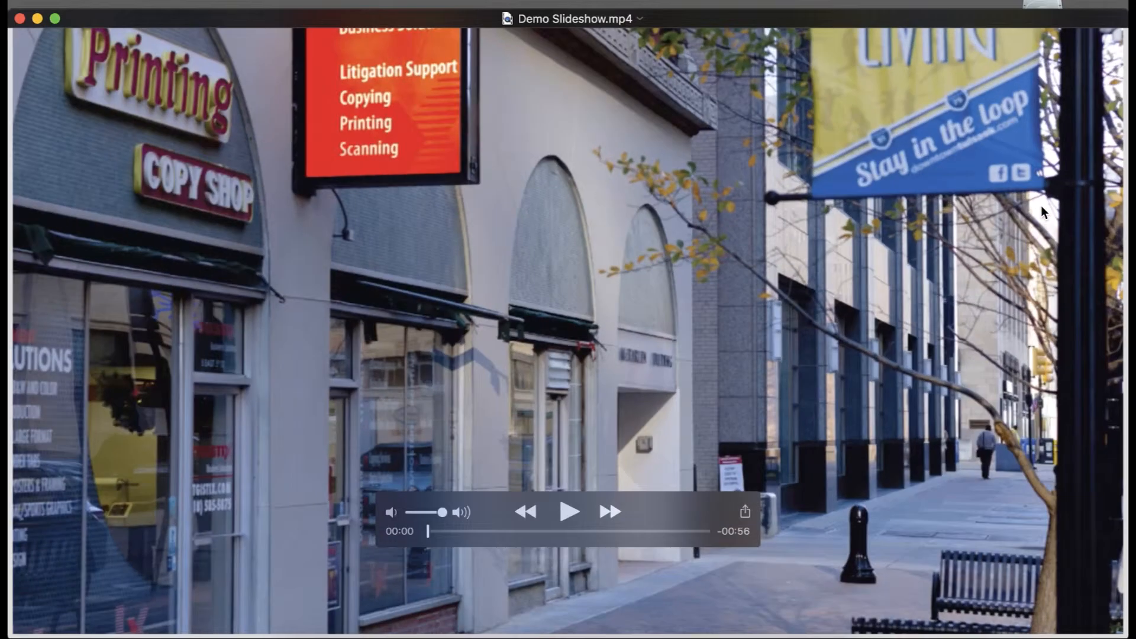
pyautogui.click(54, 19)
pyautogui.click(570, 517)
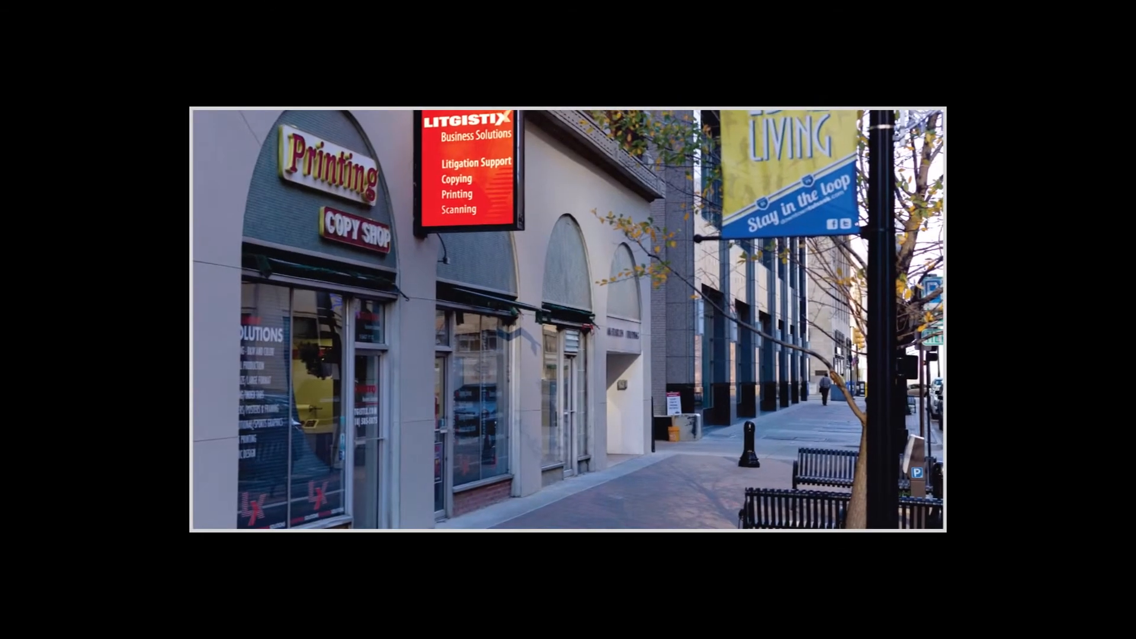